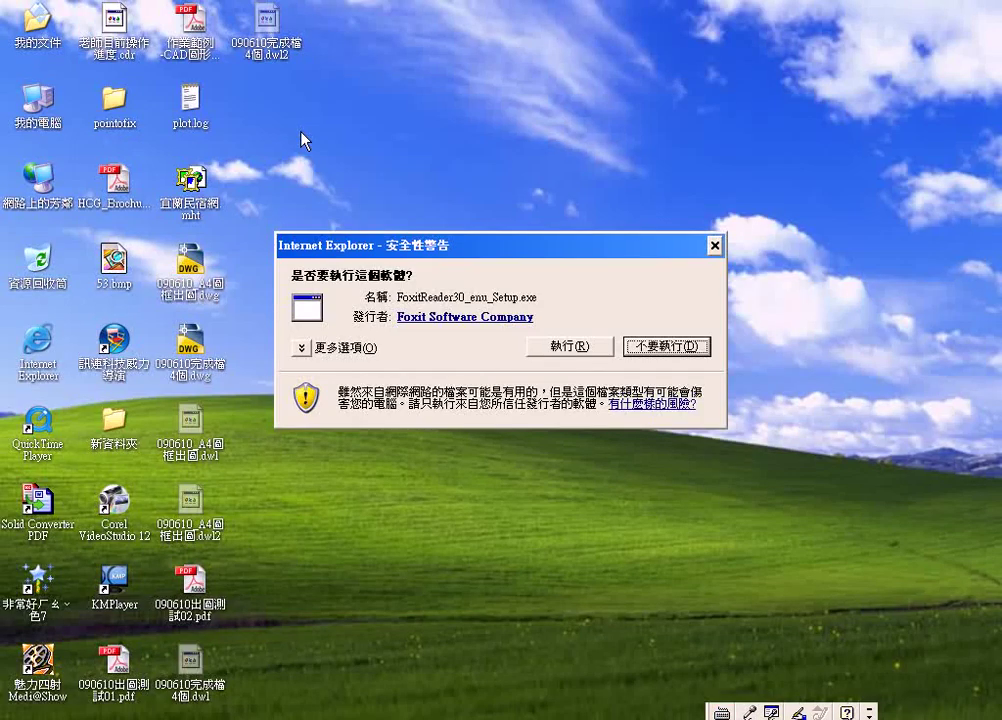
Make a desktop folder named 01XXX and move 090610出圖測試01.pdf and 090610出圖測試02.pdf into it
left_click(662, 348)
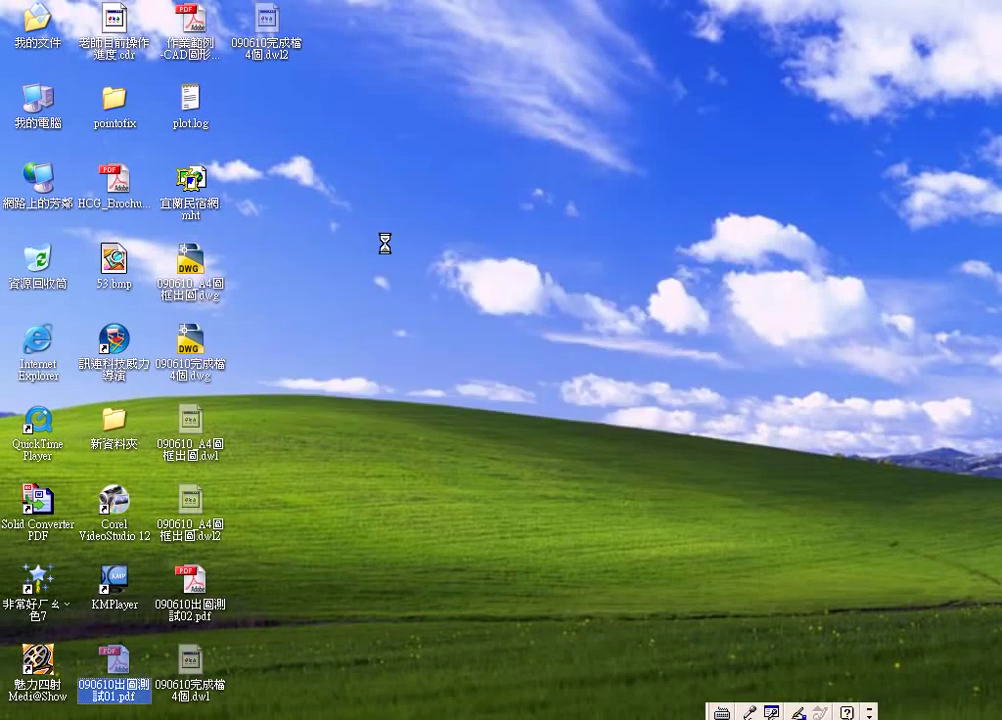
right_click(344, 139)
mouse_move(414, 298)
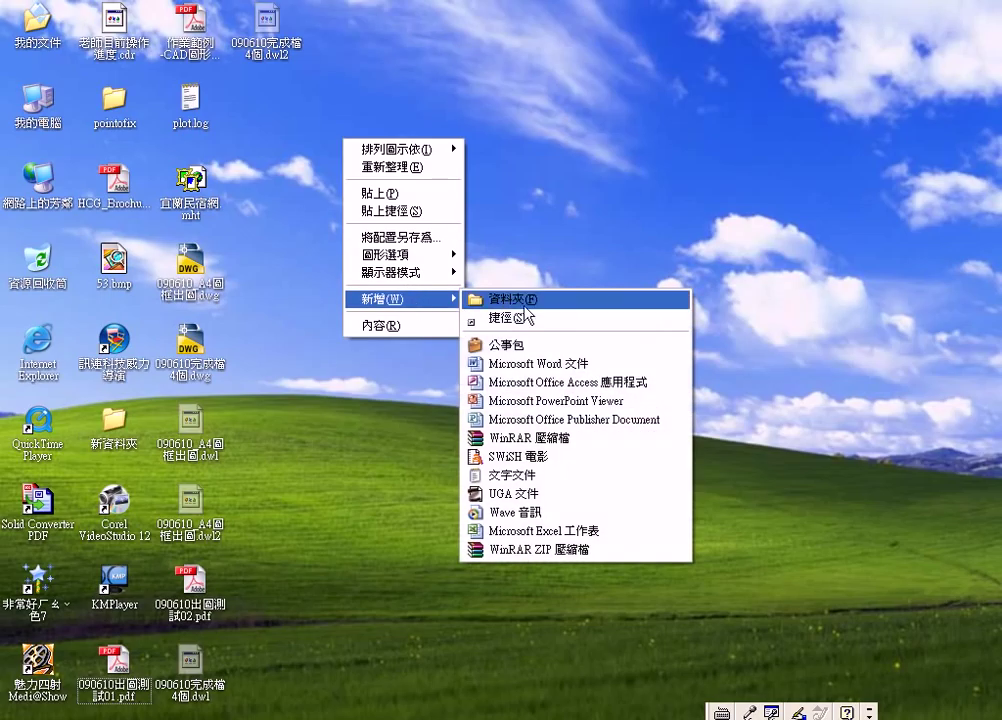
left_click(538, 304)
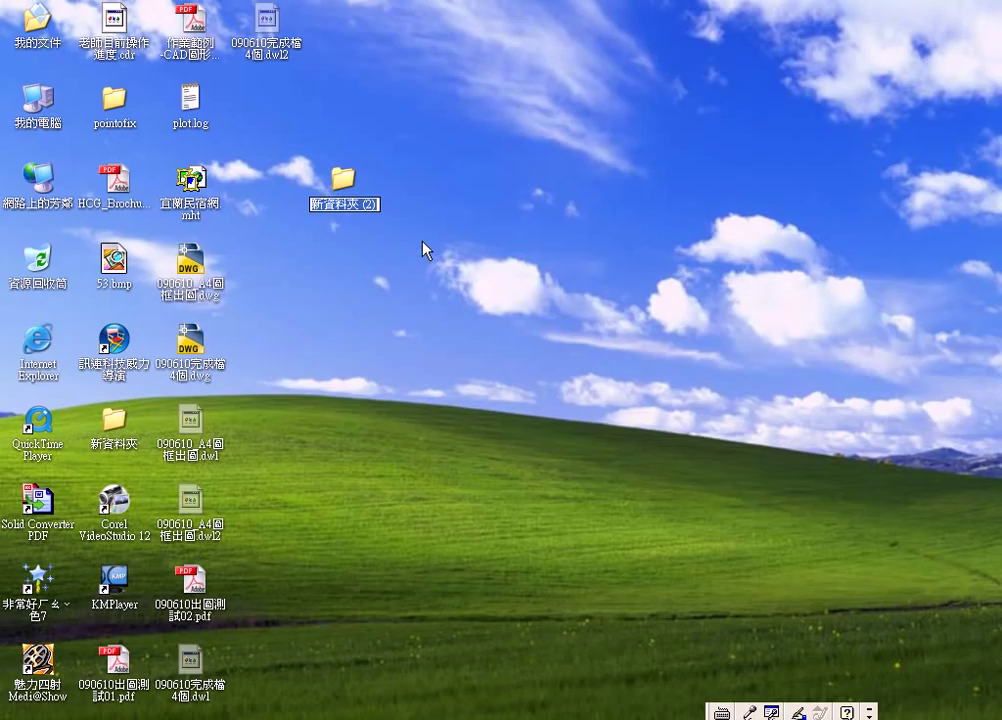
type("01")
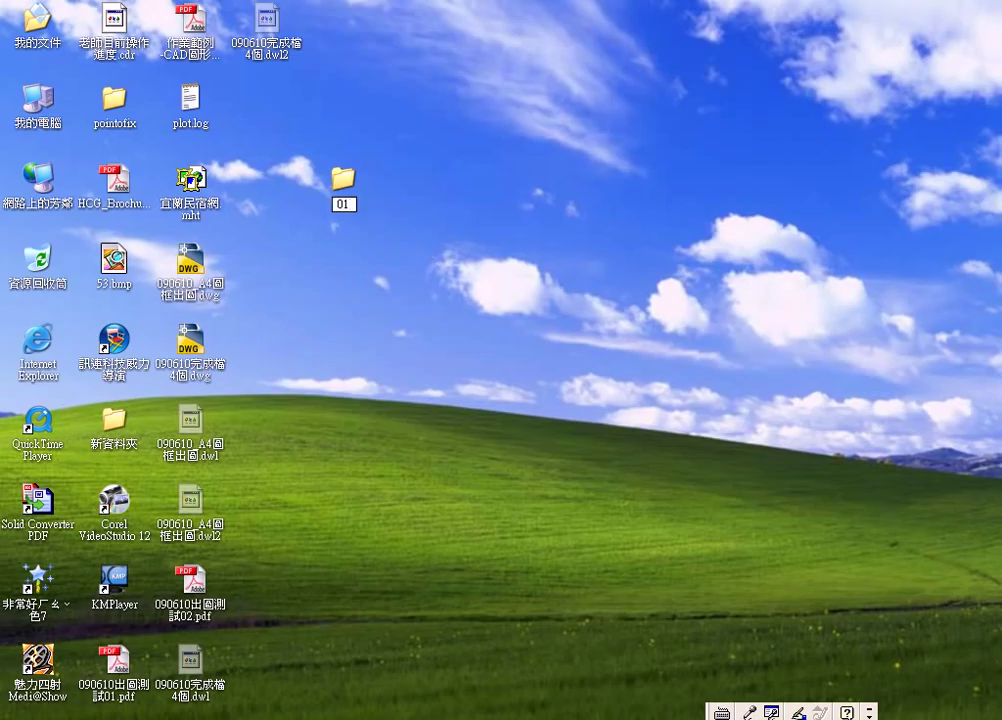
type("XXX")
left_click(424, 248)
mouse_move(190, 583)
left_mouse_down()
mouse_move(277, 449)
mouse_move(350, 200)
left_mouse_up()
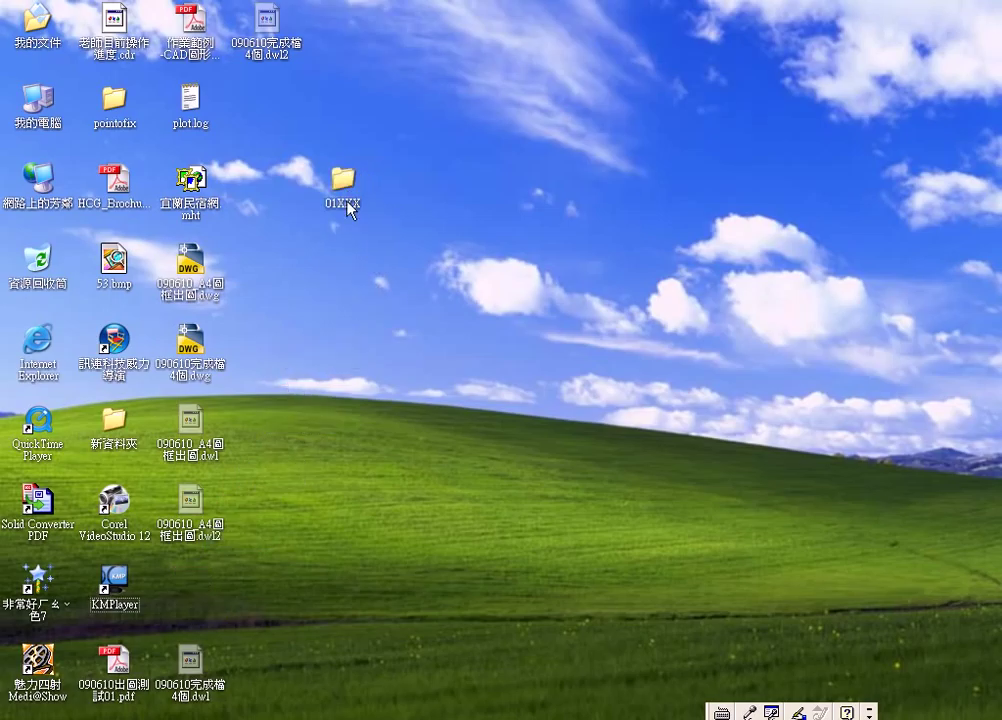
left_click_drag(125, 657, 343, 175)
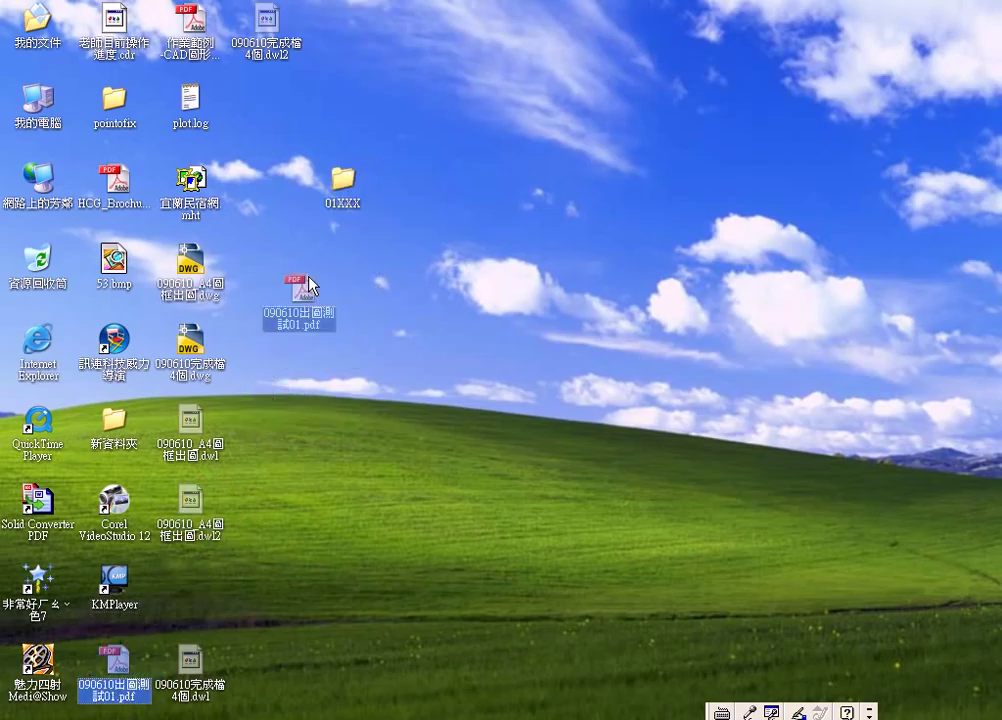
double_click(352, 183)
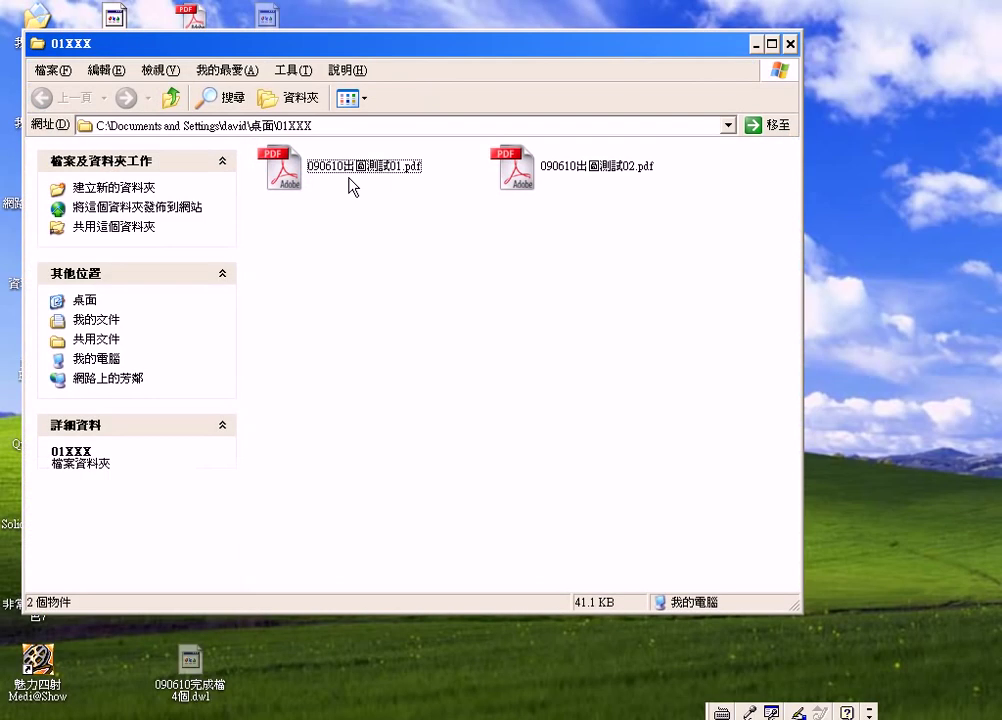
left_click(789, 44)
left_click(342, 196)
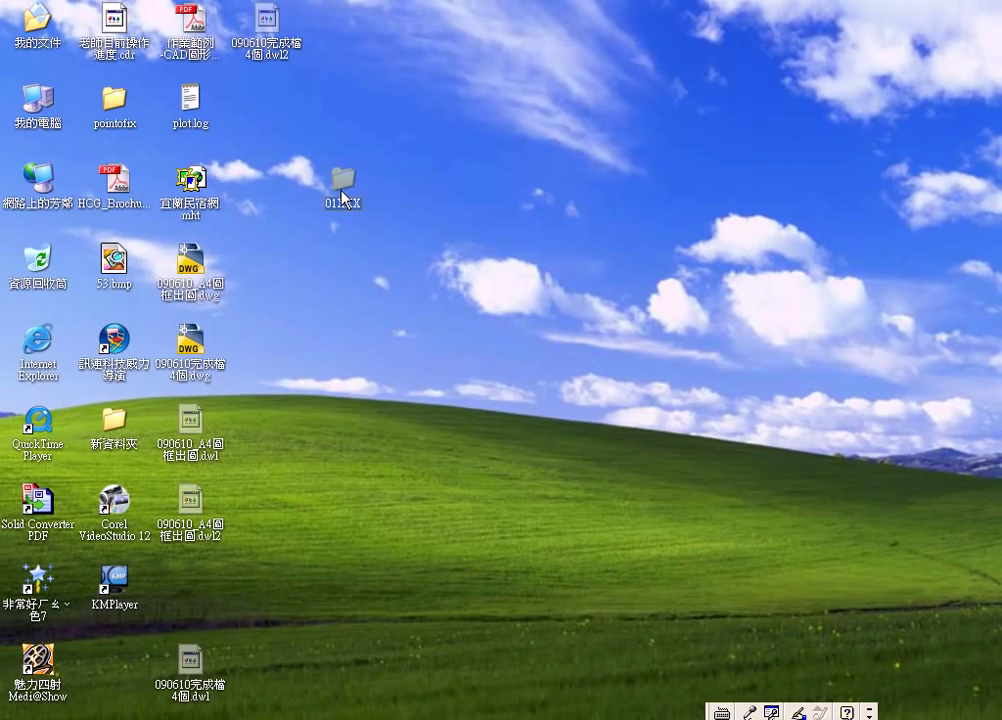
mouse_move(350, 183)
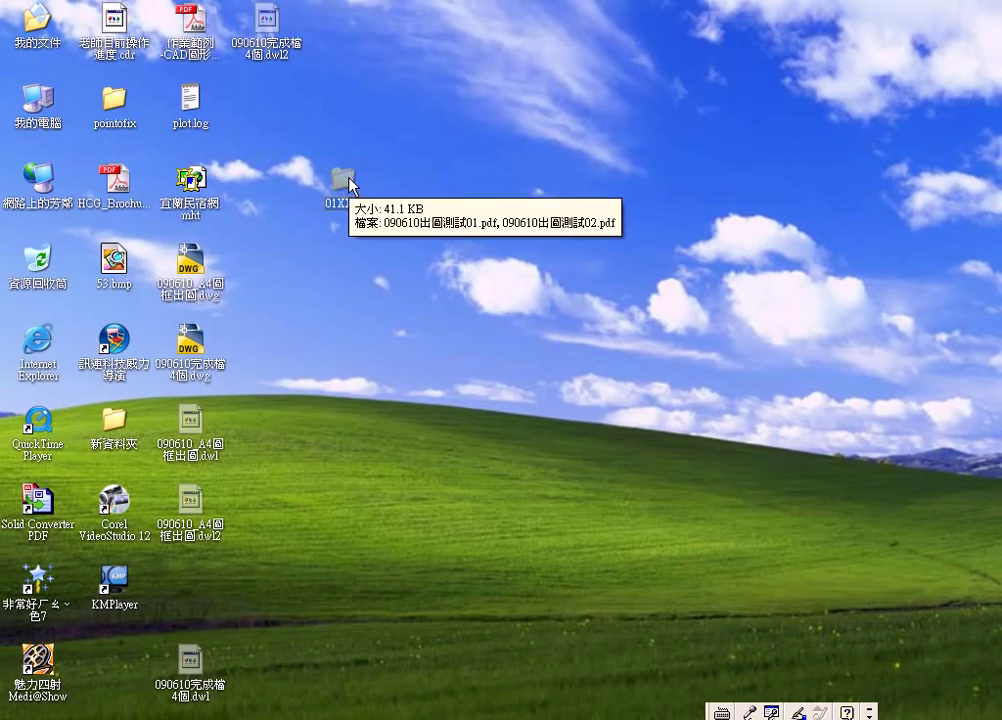
Compress the 01XXX folder using WinRAR's 加到 "01XXX.rar" and select the new 01XXX.rar archive
right_click(350, 183)
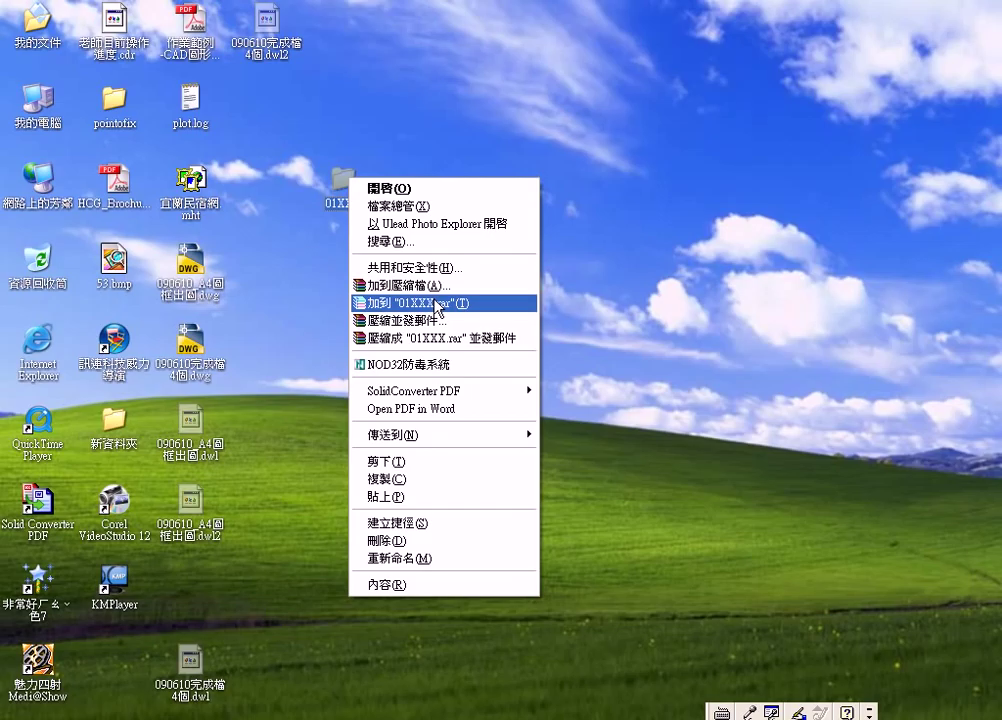
left_click_drag(418, 311, 456, 314)
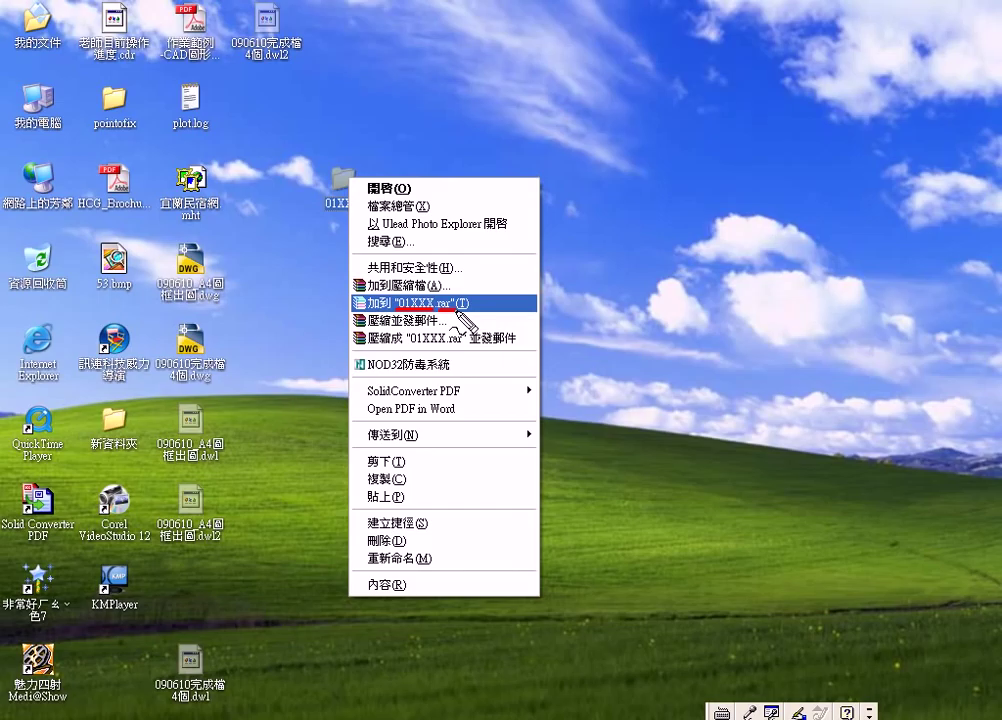
left_click_drag(365, 306, 455, 312)
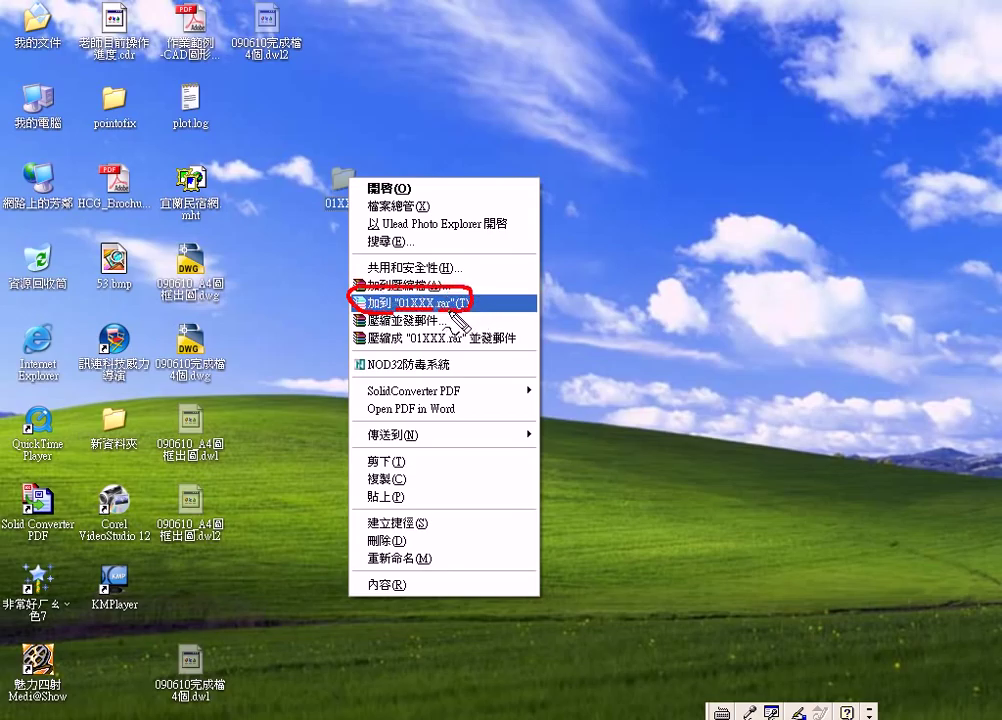
key("Escape")
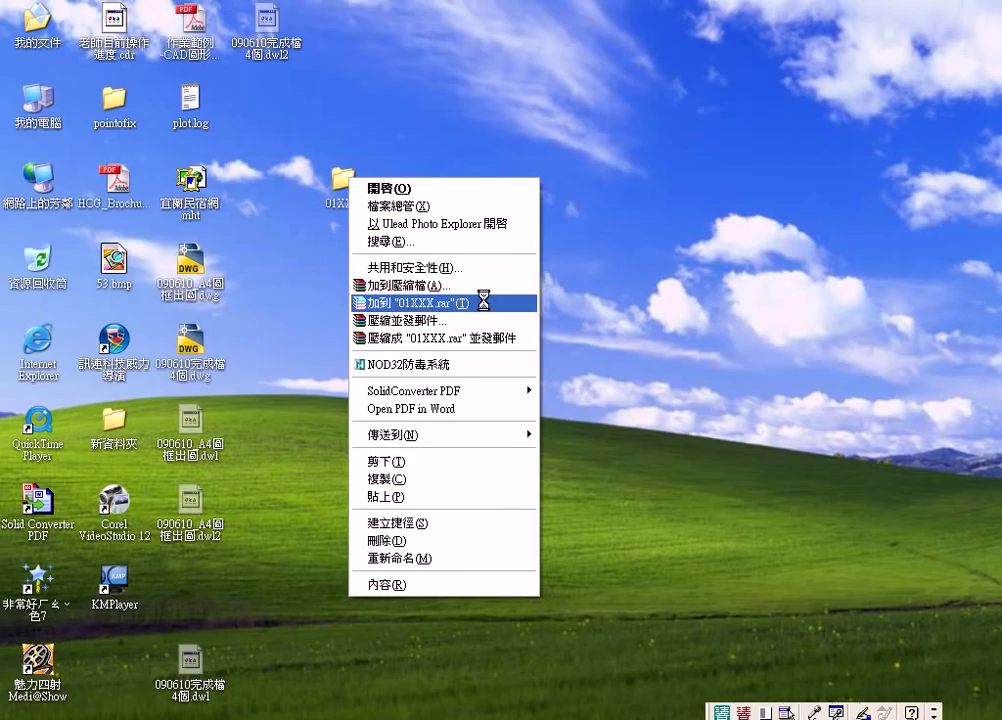
left_click(483, 300)
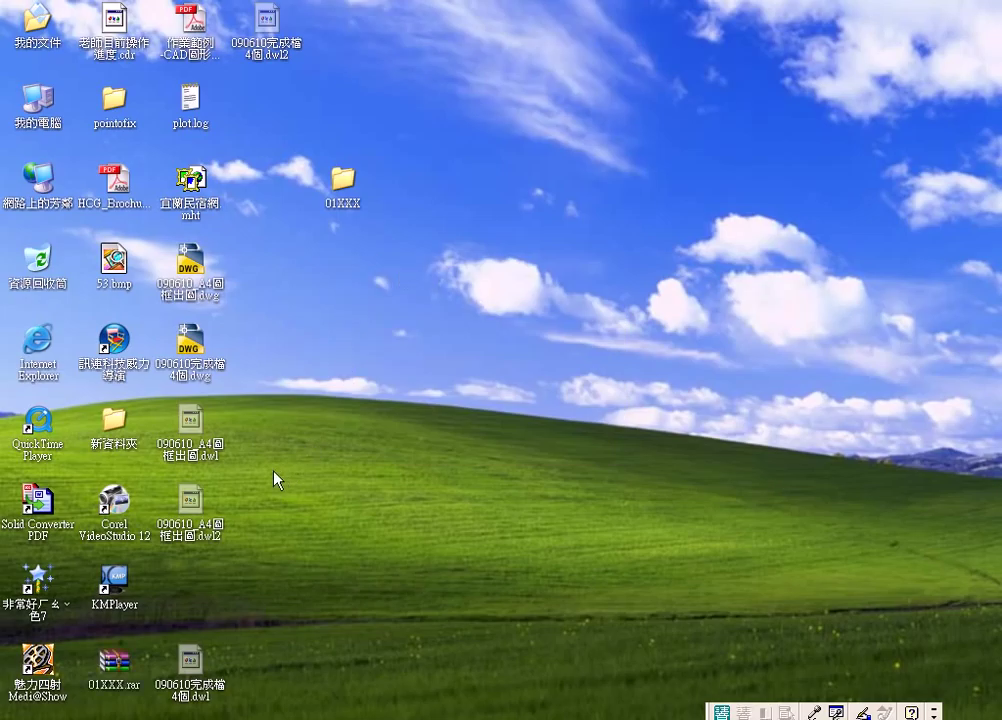
left_click(115, 662)
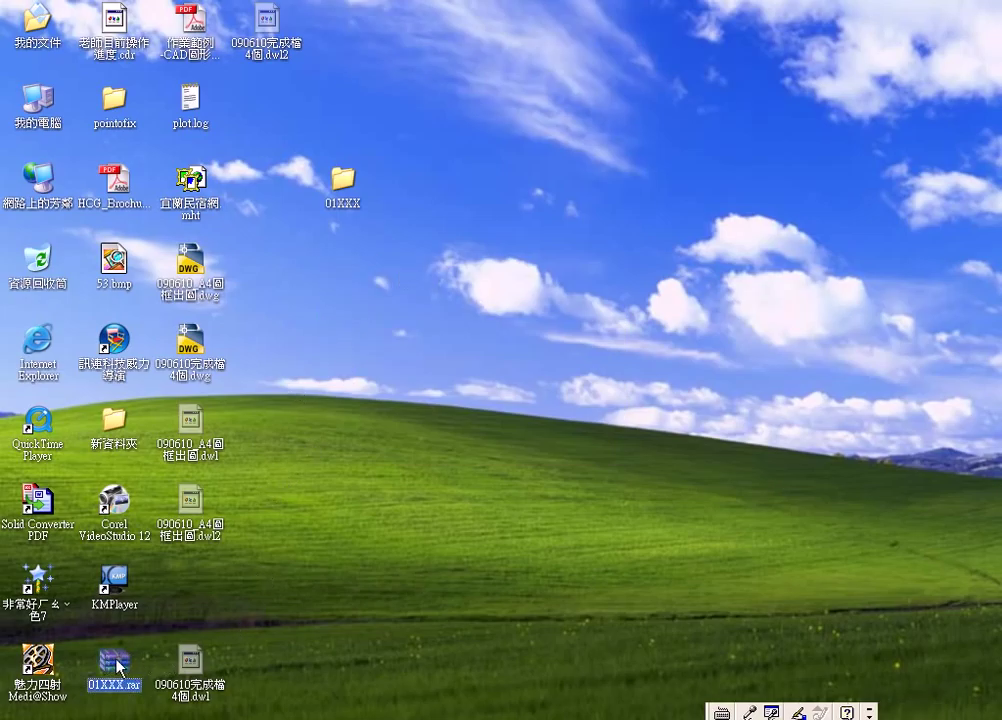
left_click(143, 632)
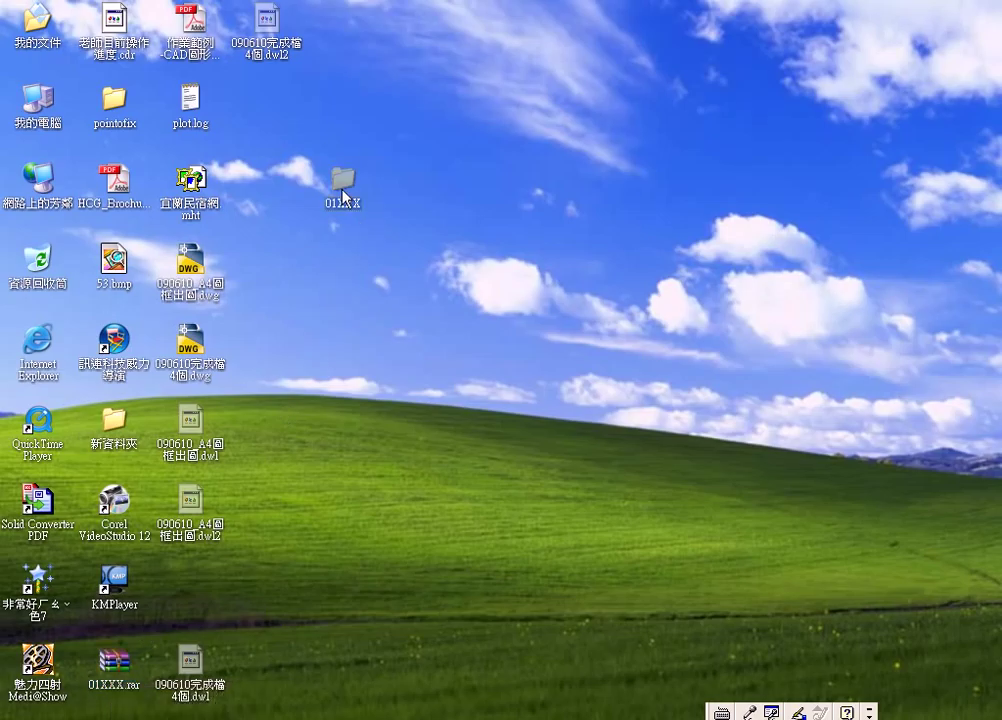
left_click(115, 665)
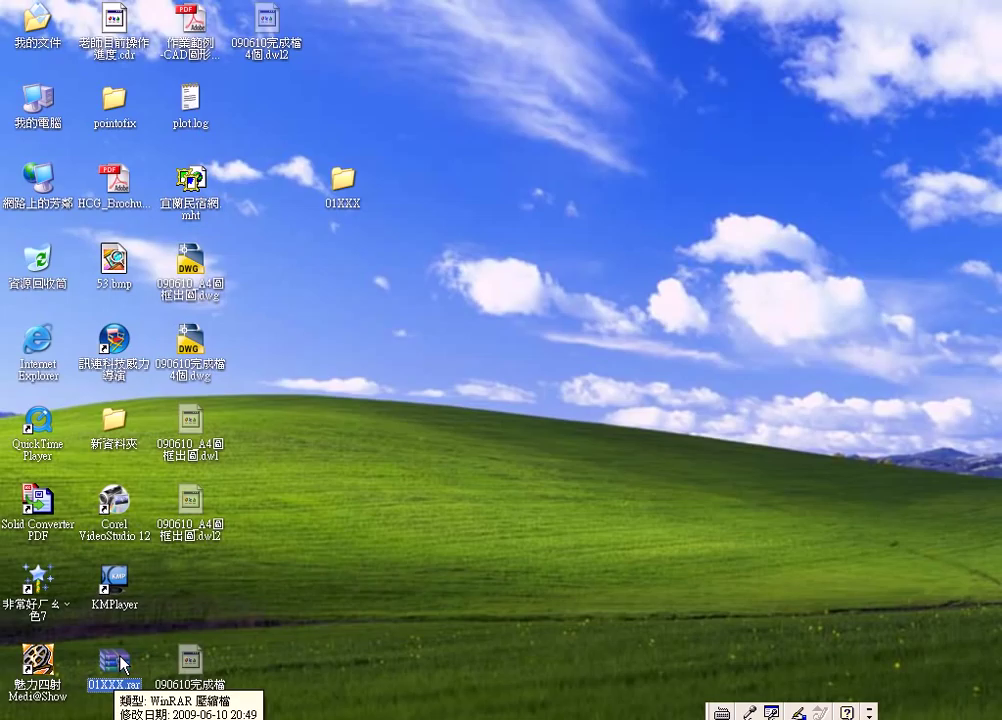
Switch to Internet Explorer and load the teaching site at 3cc.cc/10g
key("alt+Tab")
key("alt+Tab")
key("alt+Tab")
key("alt+Tab")
key("alt+Tab")
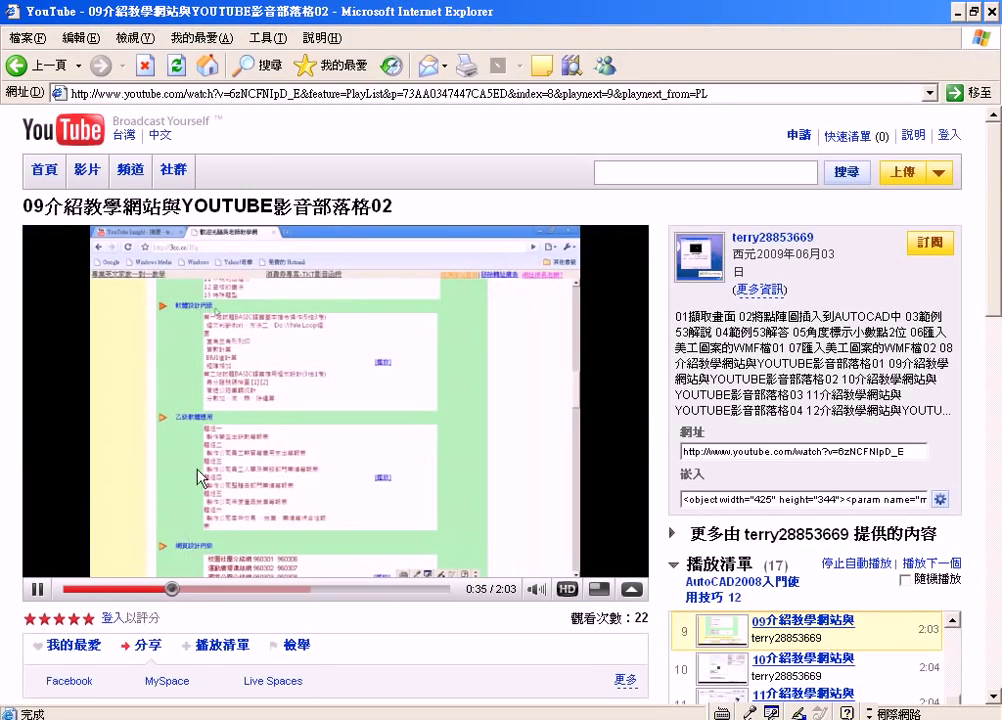
left_click(264, 93)
type("3")
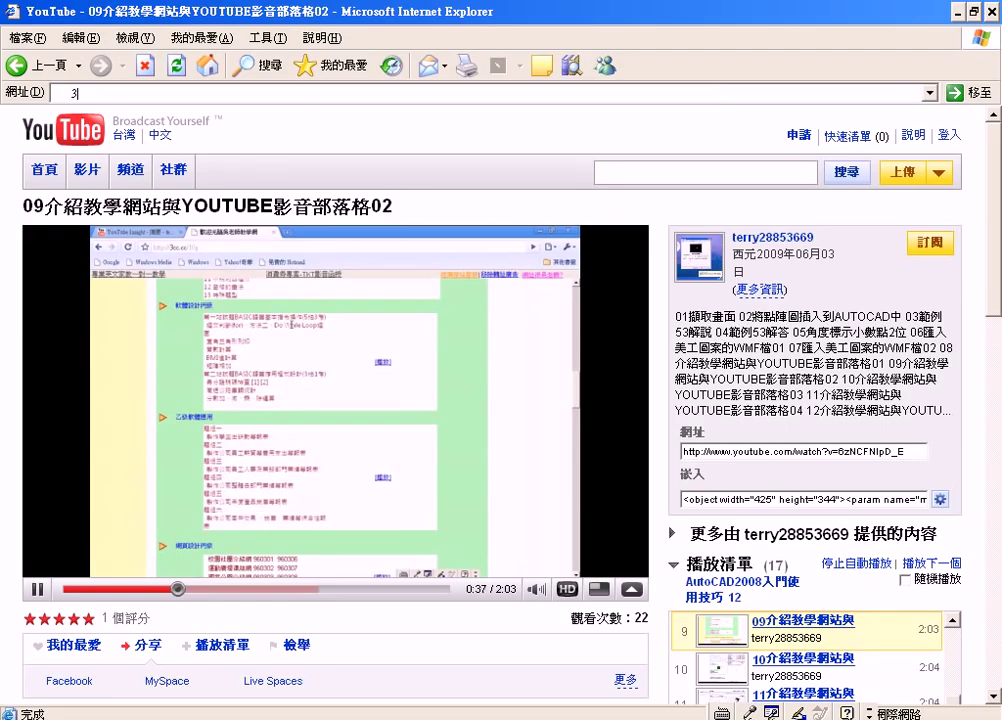
type("cc.cc/10")
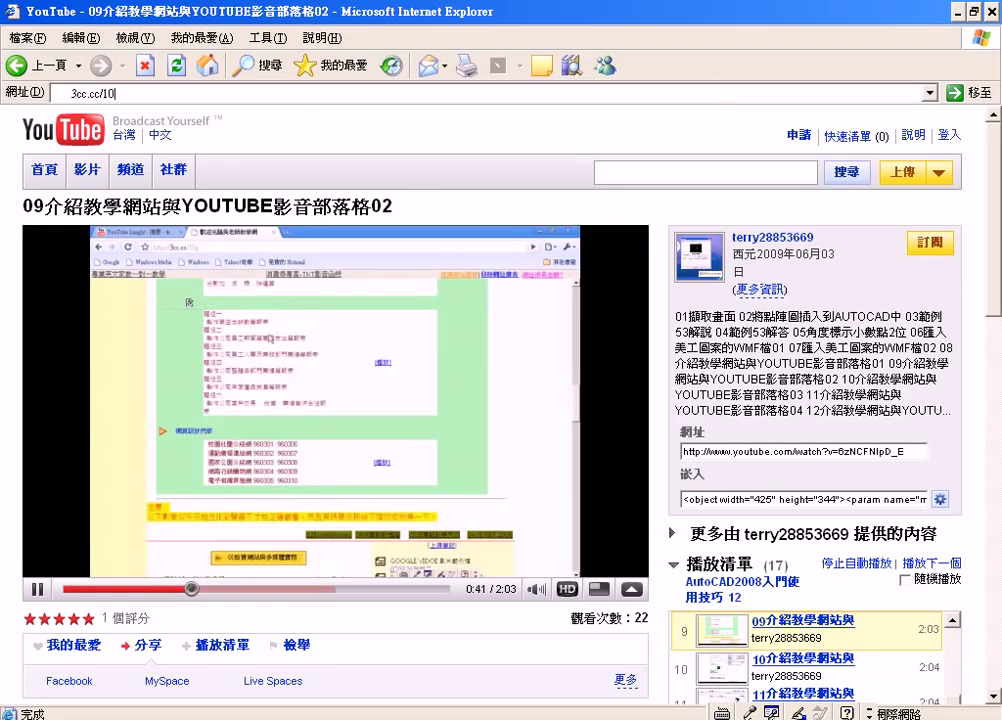
type("g")
key("Return")
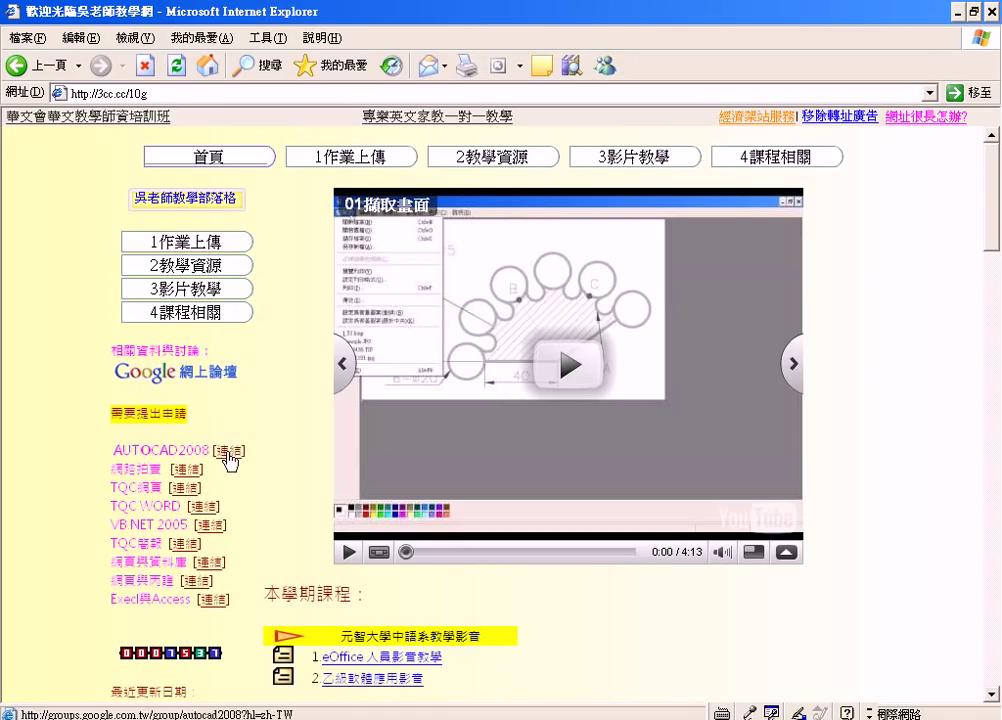
Open the AUTOCAD2008 group in a maximized window and show its 檔案 files page
left_click_drag(113, 450, 228, 459)
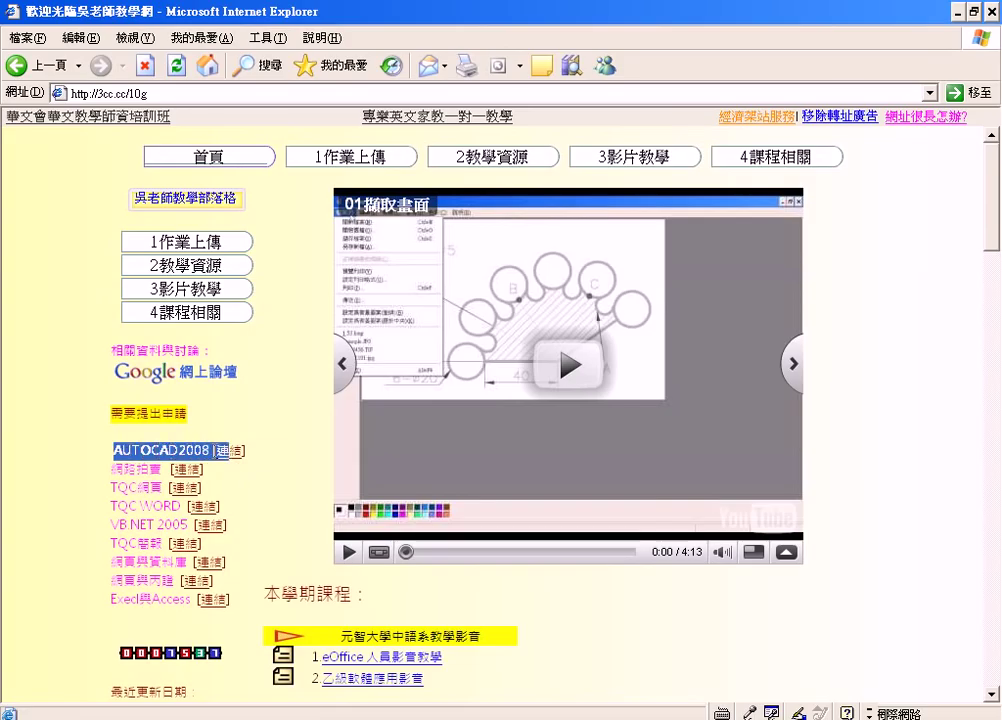
left_click(228, 459)
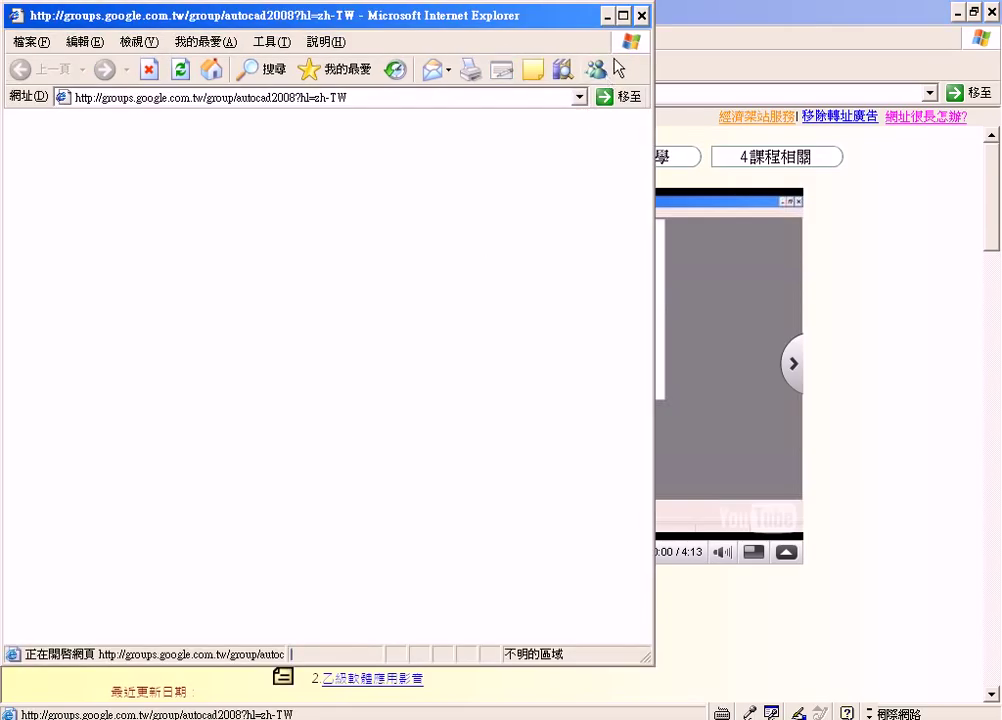
double_click(636, 18)
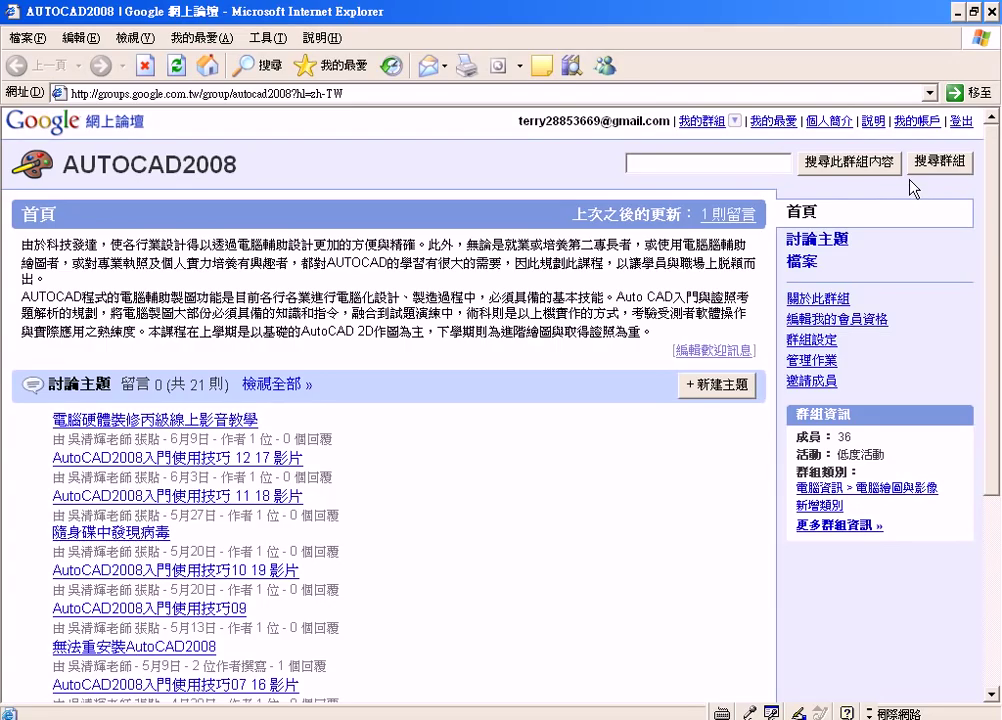
left_click(803, 262)
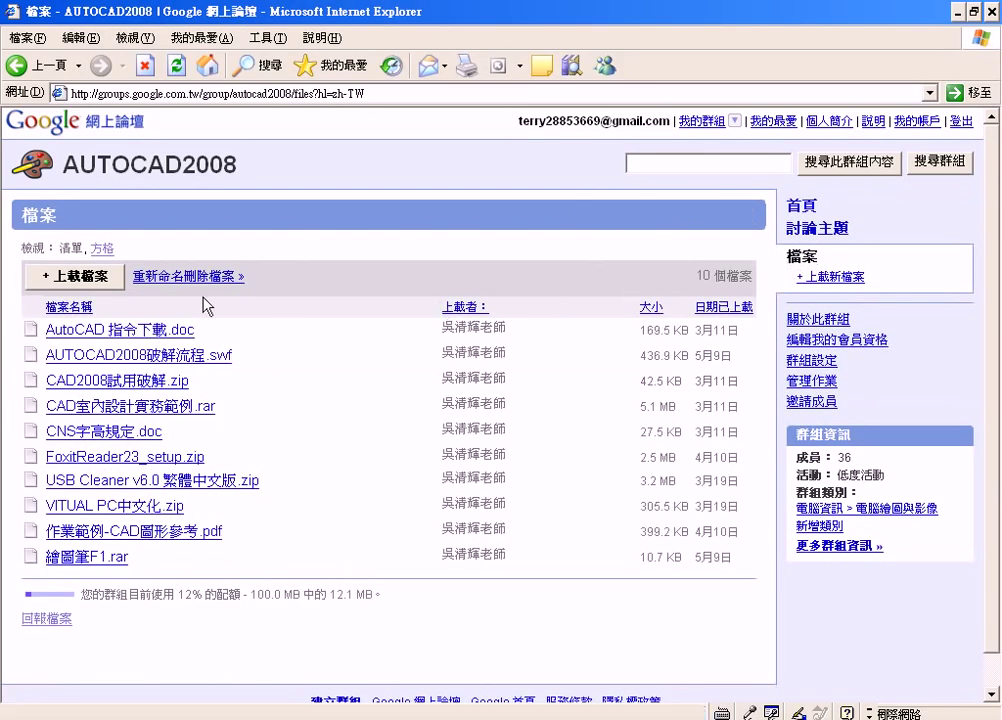
Upload 01XXX.rar from the Desktop to the AUTOCAD2008 files, then minimize both browser windows
left_click(72, 283)
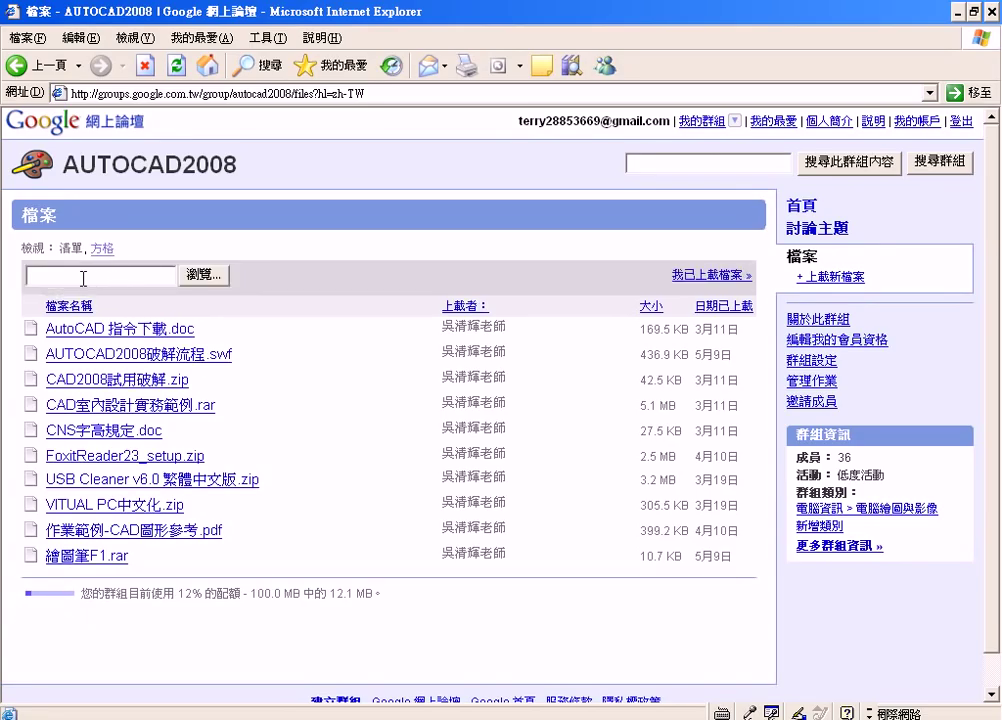
left_click(206, 276)
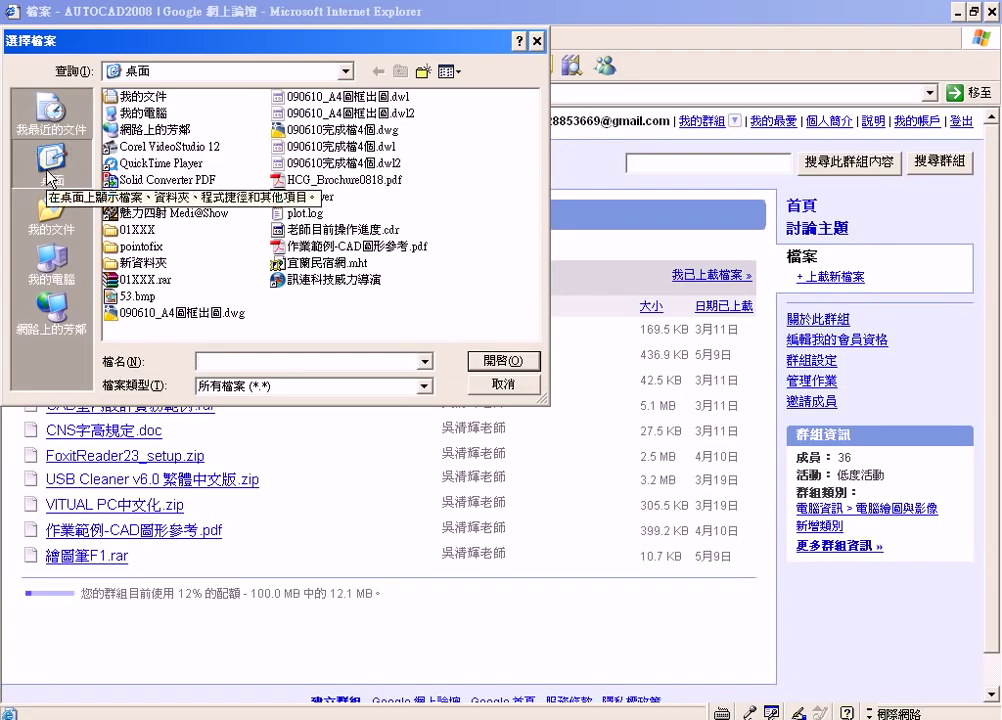
left_click(140, 280)
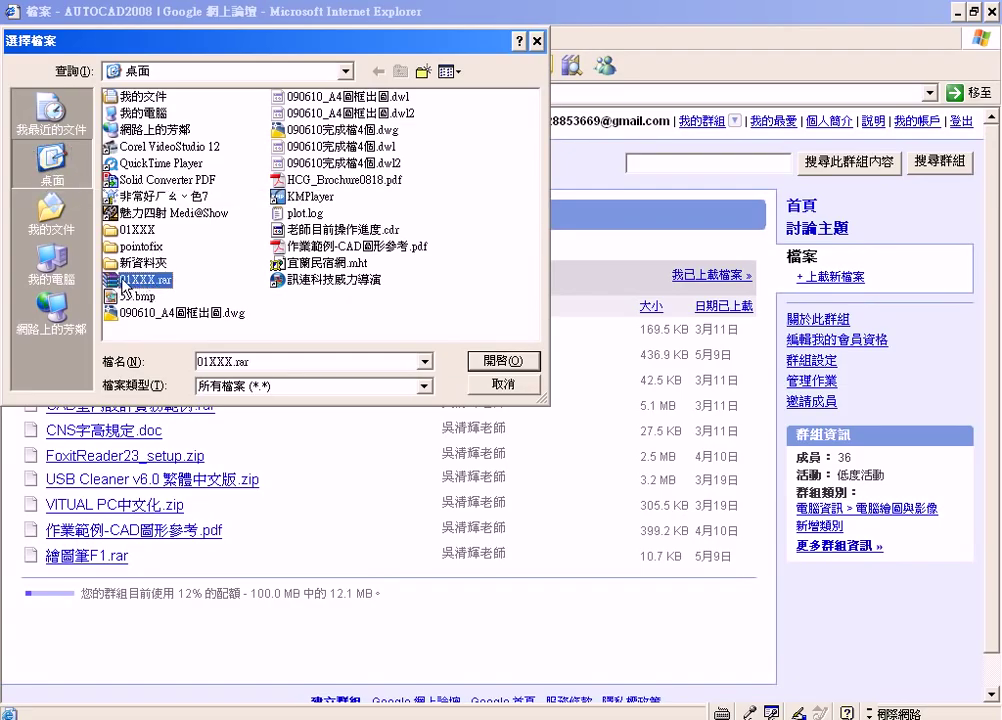
left_click(508, 361)
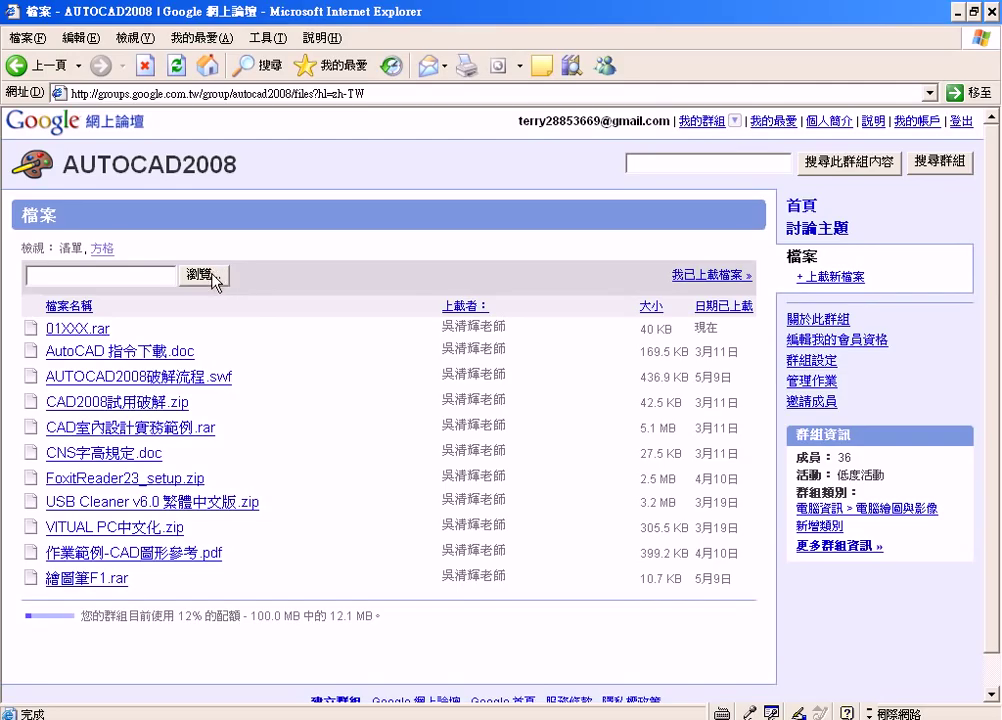
left_click(958, 10)
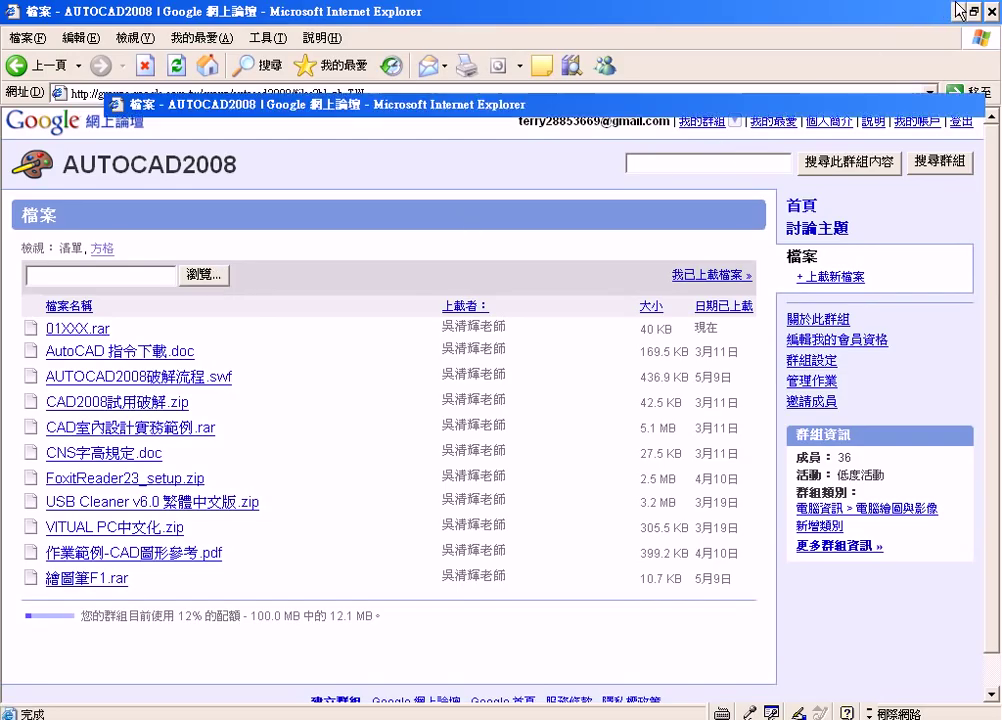
left_click(960, 11)
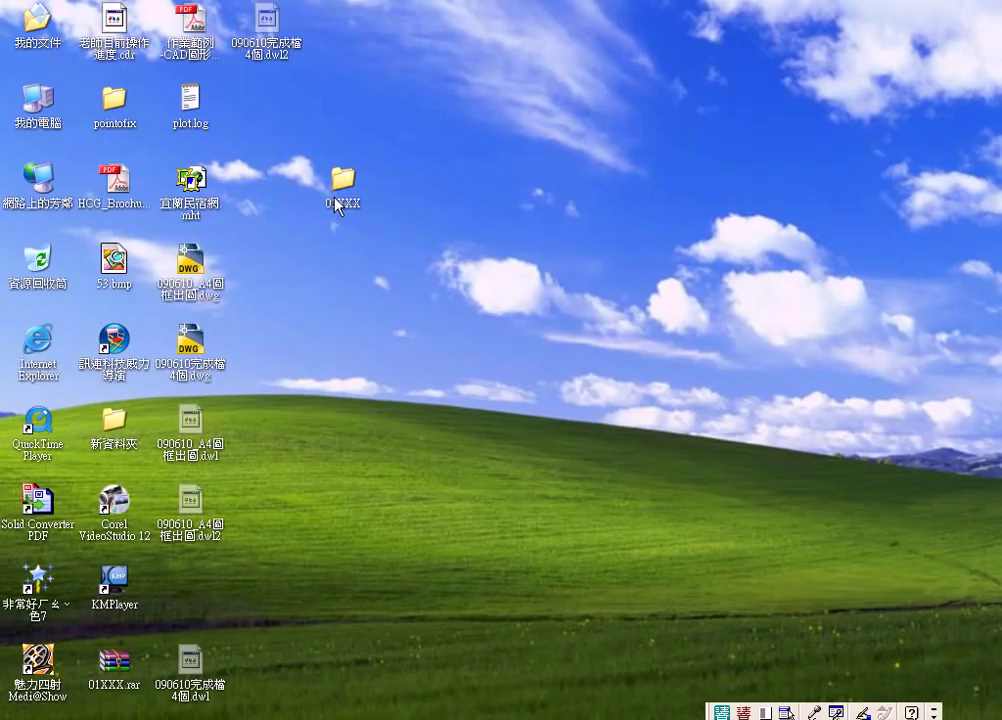
Check that the 01XXX folder holds both 090610出圖測試 PDFs, then show the folder's compression options
right_click(480, 189)
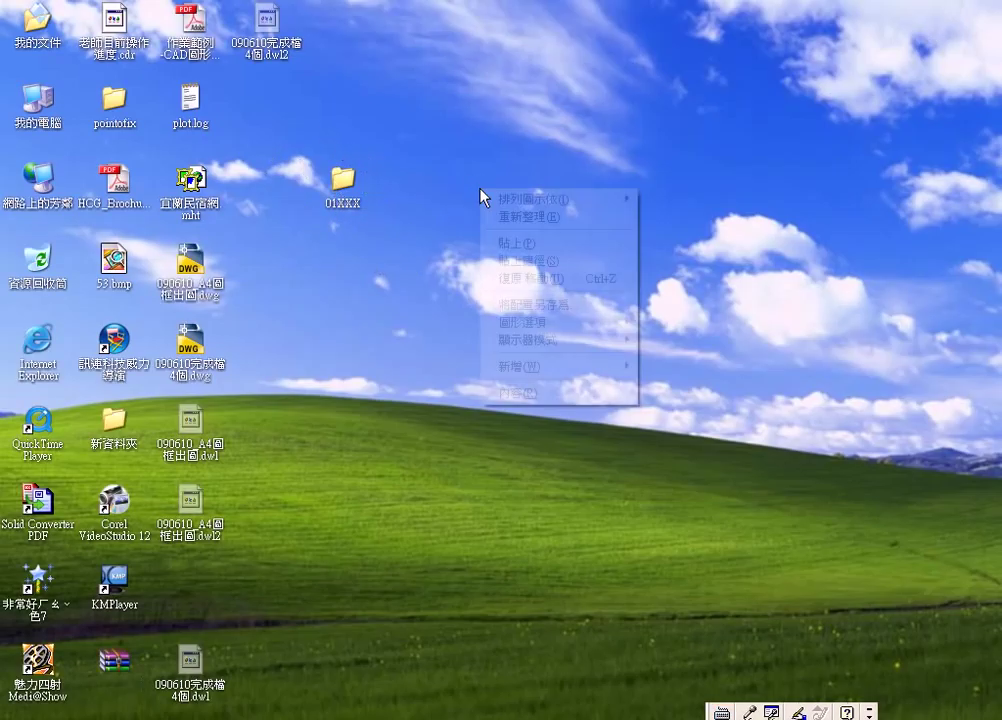
mouse_move(593, 366)
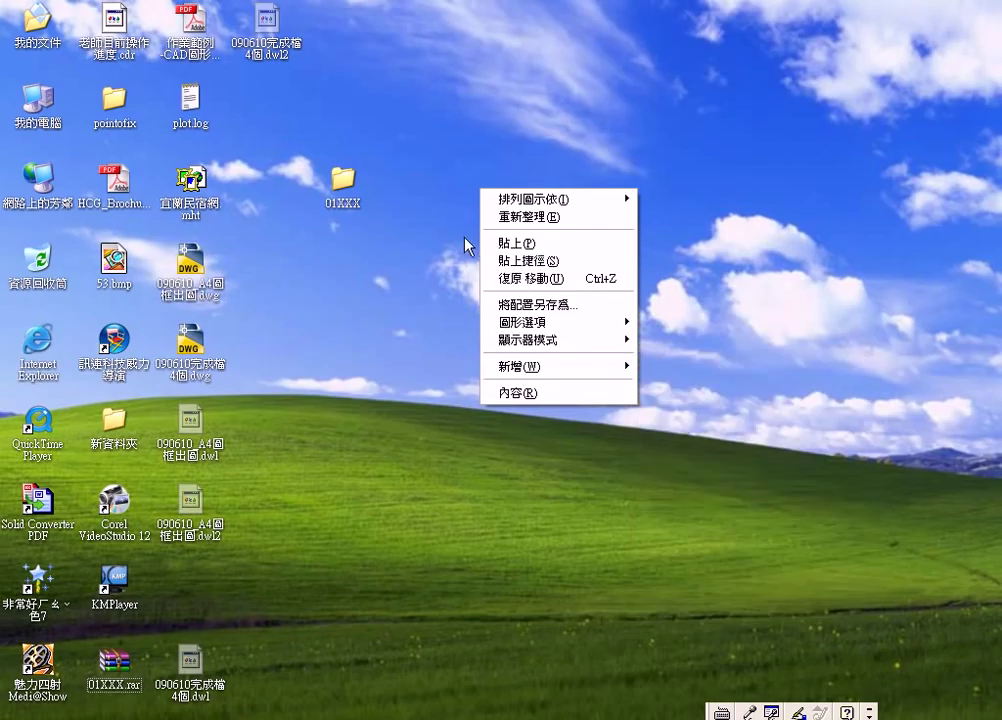
left_click(349, 230)
mouse_move(338, 212)
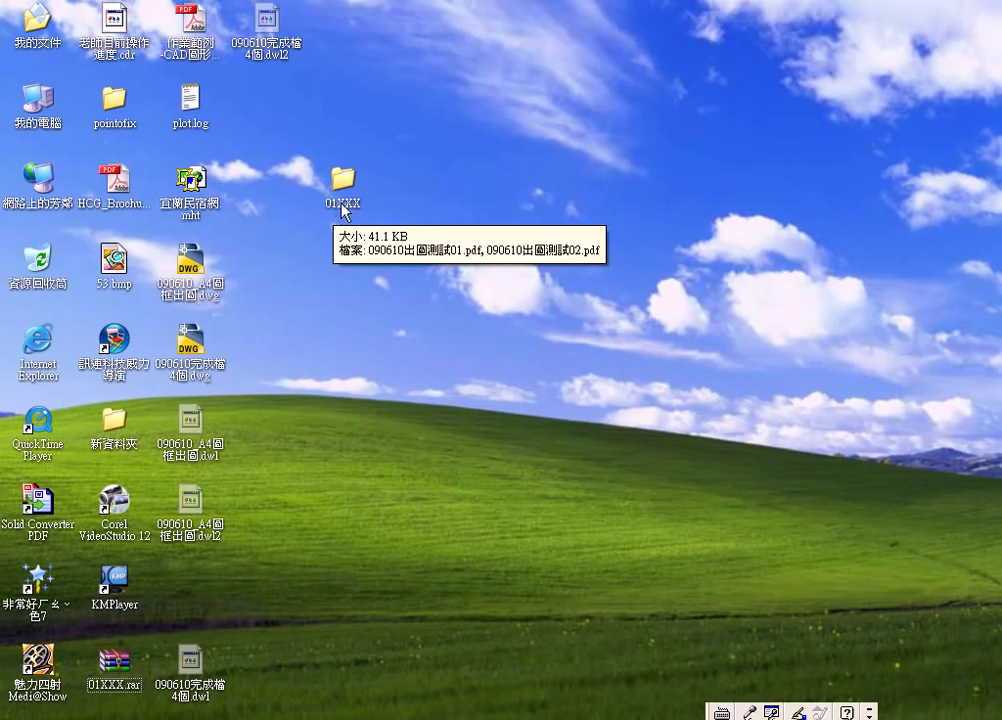
double_click(341, 206)
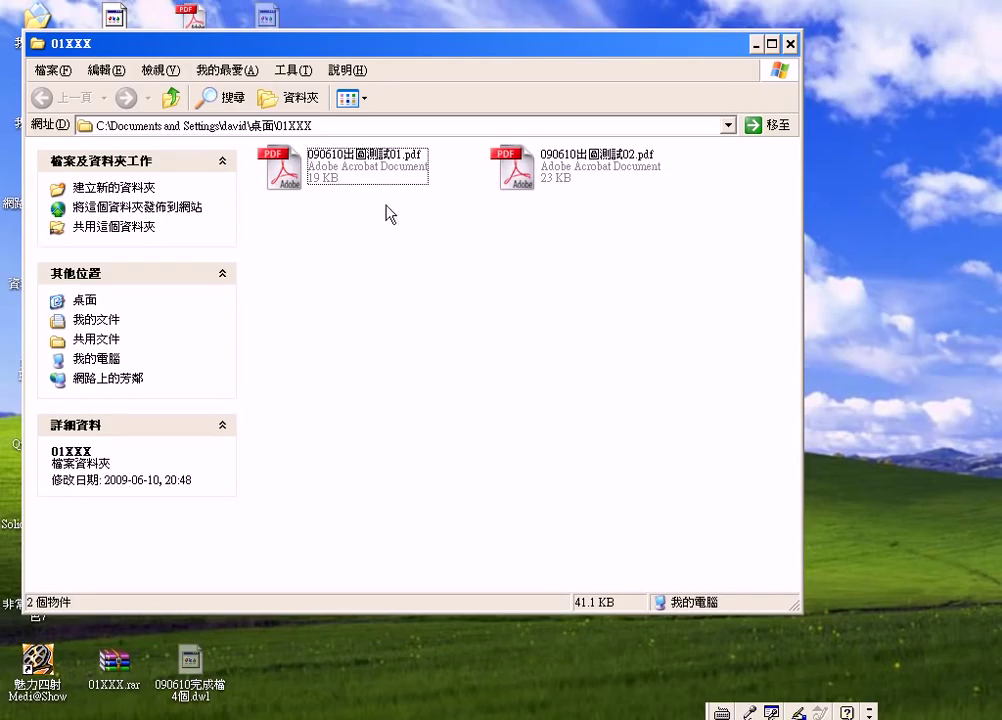
left_click(791, 46)
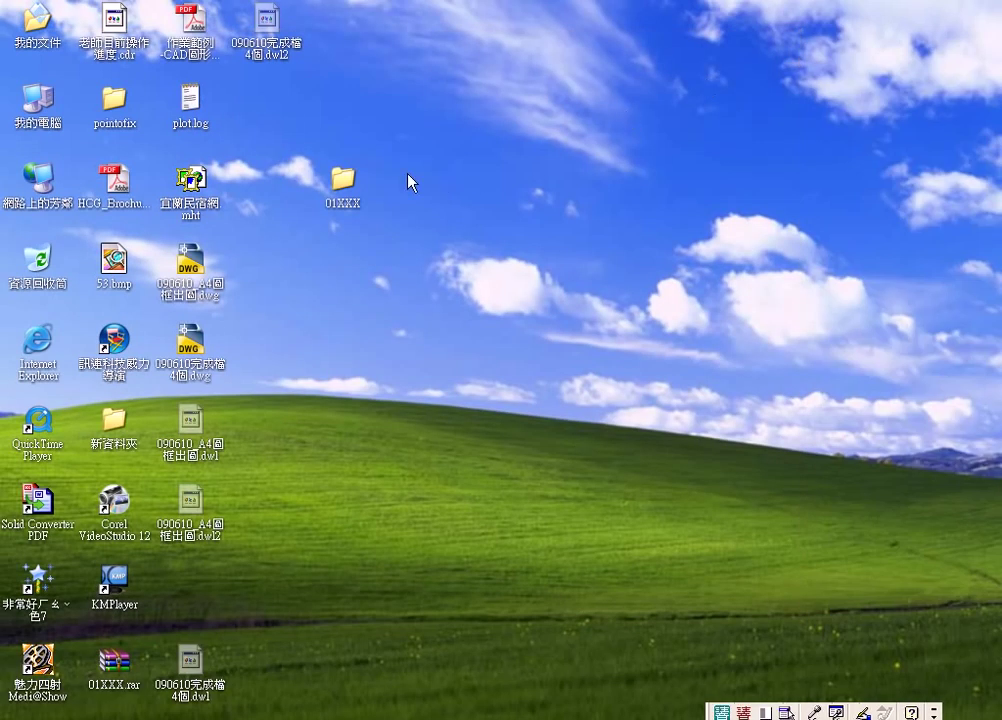
right_click(345, 182)
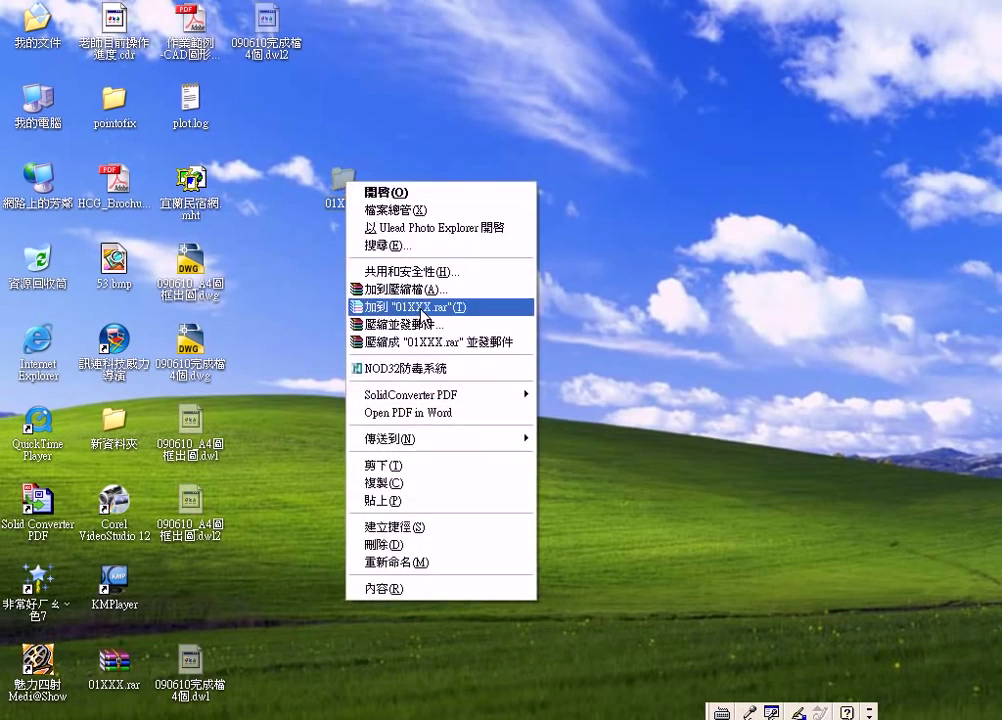